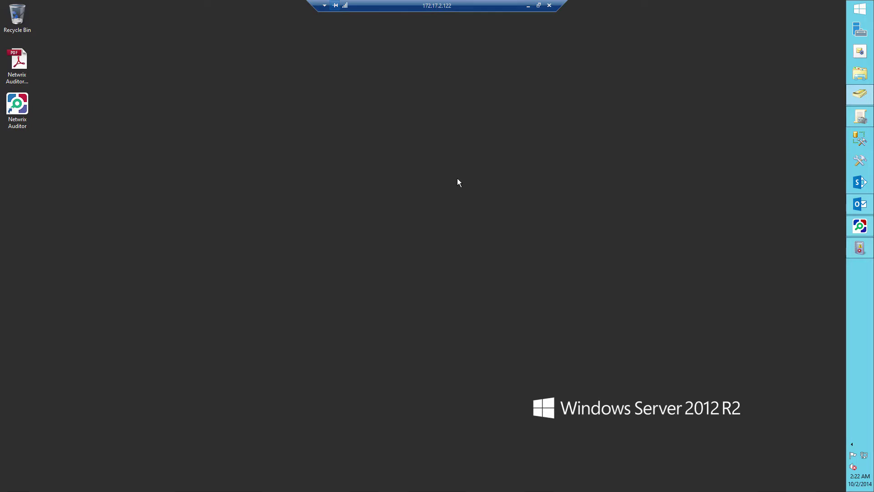
# - Launch Group Policy Management and open the Default Domain Policy for editing
pyautogui.click(862, 118)
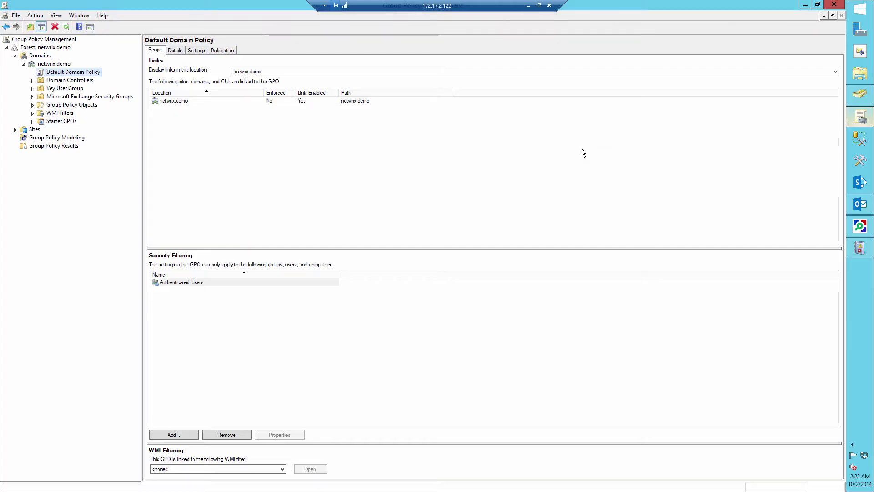
pyautogui.rightClick(96, 76)
pyautogui.click(113, 77)
# - Define Audit directory service access under Local Policies > Audit Policy as Success
pyautogui.click(57, 93)
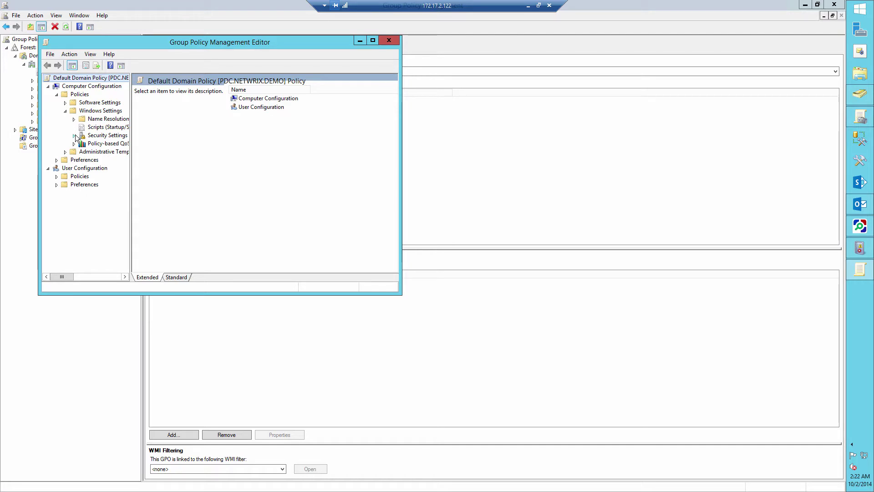
pyautogui.click(74, 135)
pyautogui.doubleClick(110, 142)
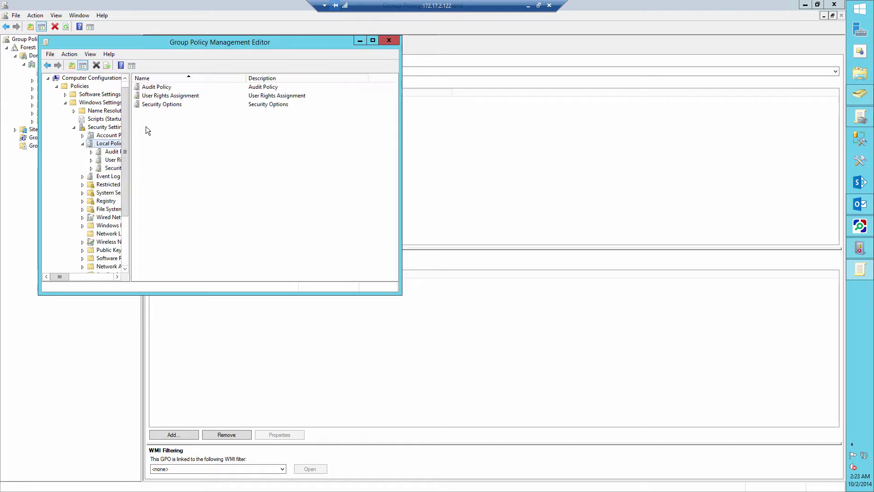
pyautogui.doubleClick(163, 88)
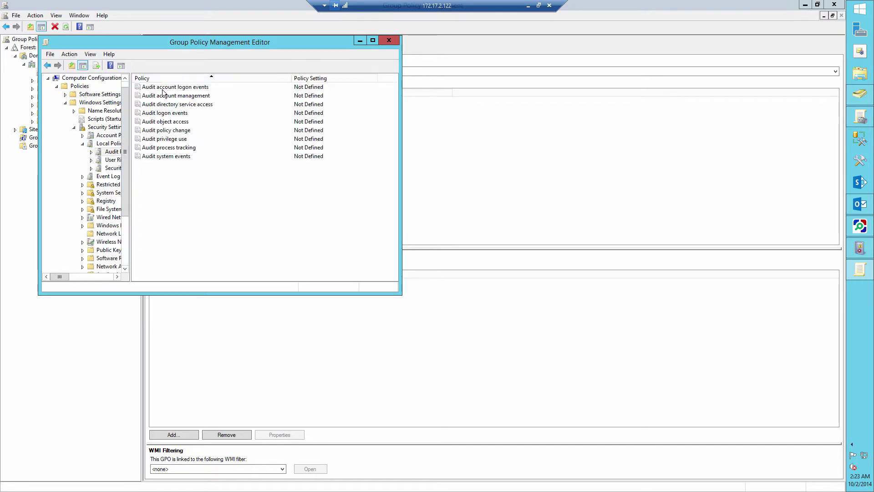
pyautogui.doubleClick(181, 105)
pyautogui.click(153, 111)
pyautogui.click(147, 131)
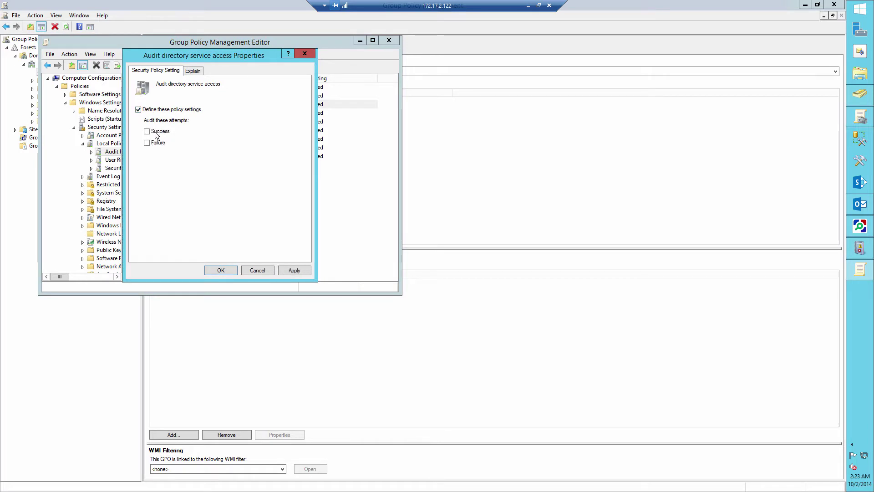
pyautogui.click(221, 270)
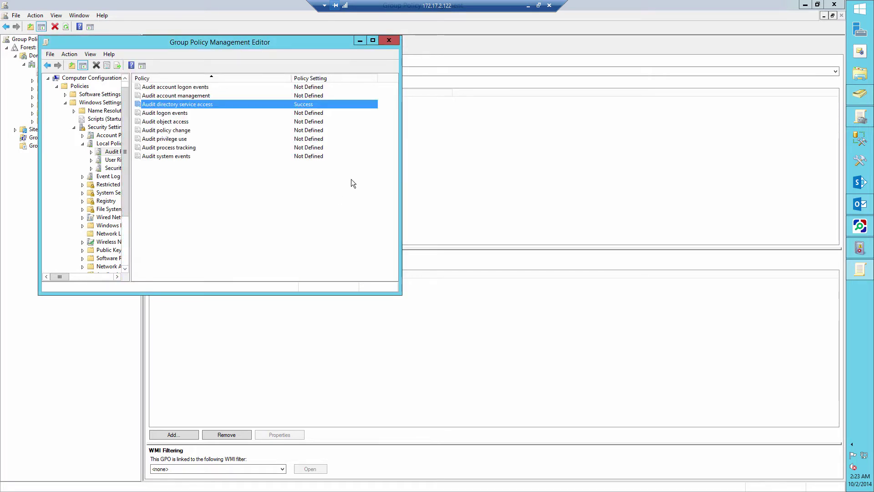
# - Close the policy editor, run gpupdate /force, and launch ADSI Edit from search
pyautogui.click(394, 41)
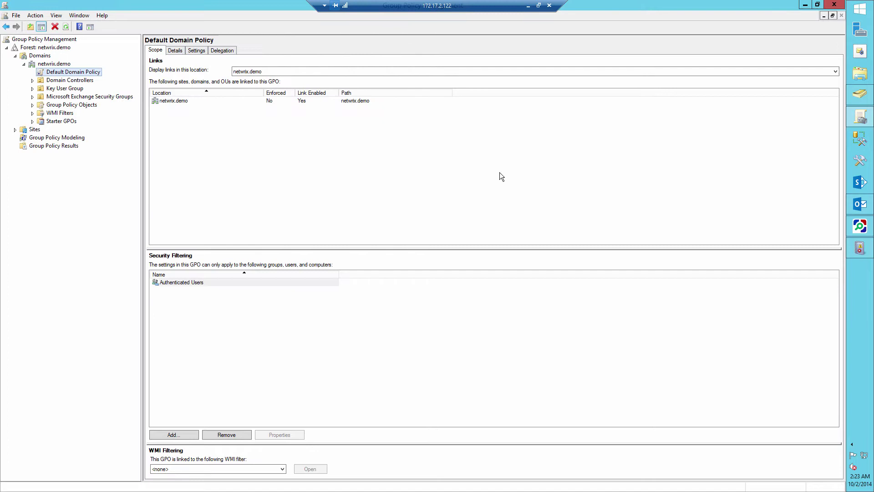
pyautogui.press('super+r')
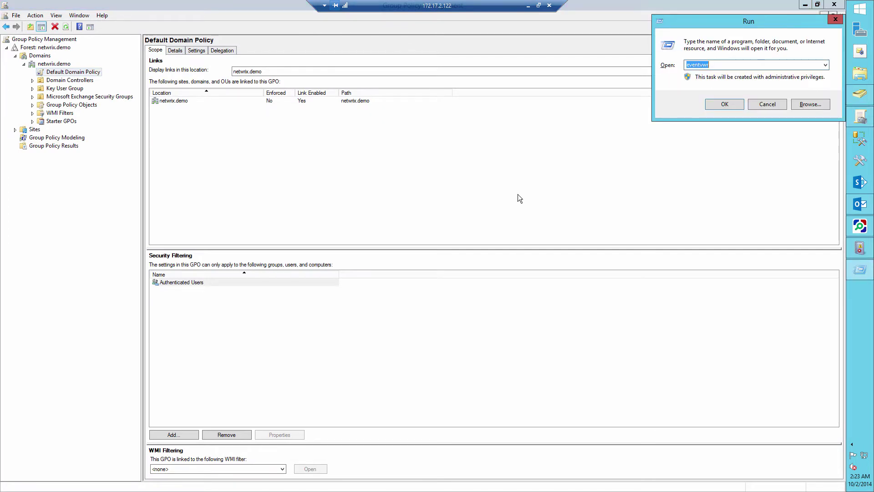
pyautogui.write('gpu')
pyautogui.write('pdate /force')
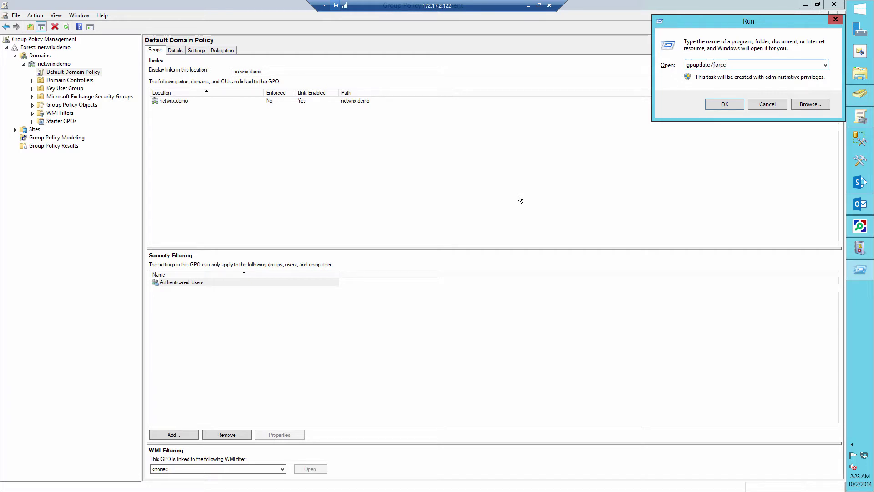
pyautogui.press('Return')
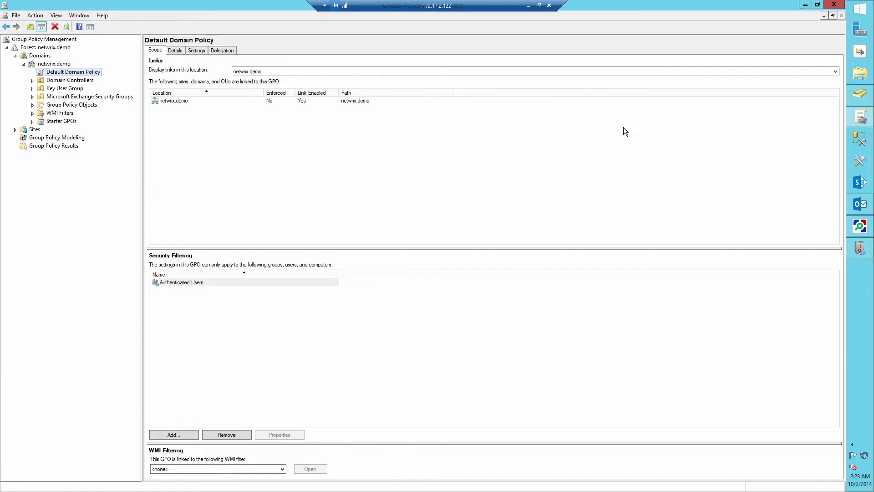
pyautogui.click(854, 84)
pyautogui.write('ad')
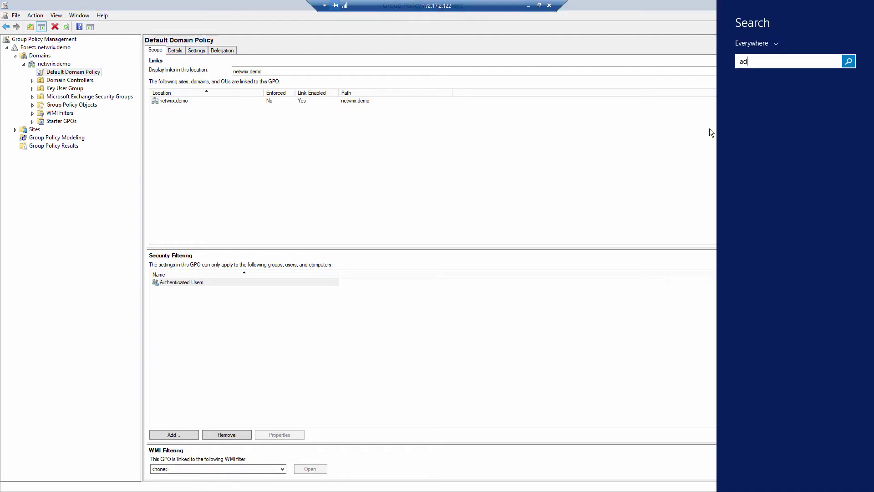
pyautogui.write('si')
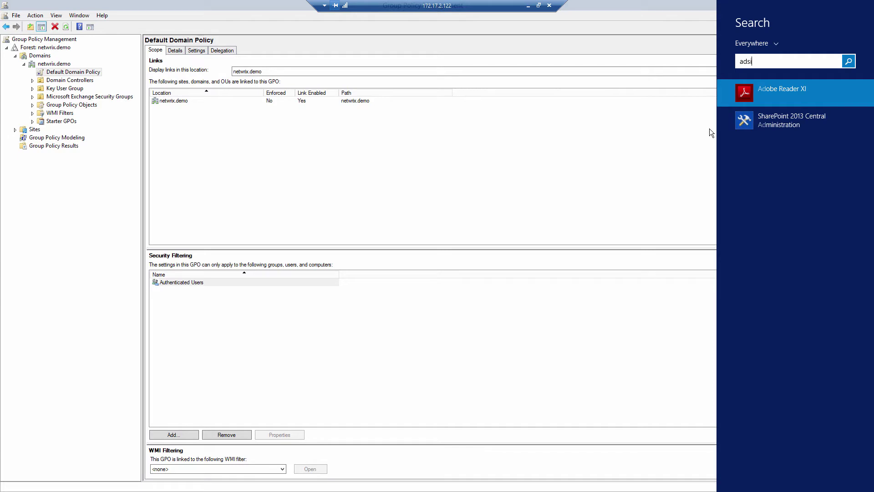
pyautogui.write(' edit')
pyautogui.press('Return')
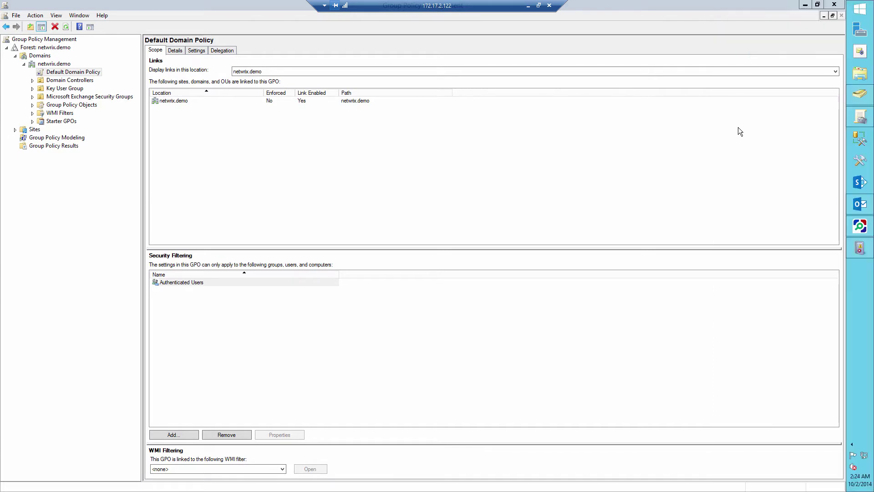
# - Connect to the default naming context and open DC=netwrix,DC=demo properties
pyautogui.rightClick(438, 87)
pyautogui.click(459, 91)
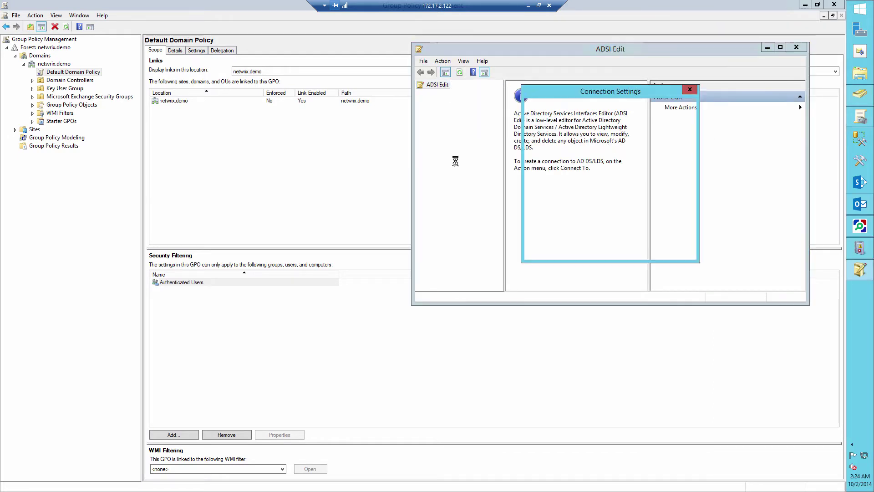
pyautogui.click(625, 250)
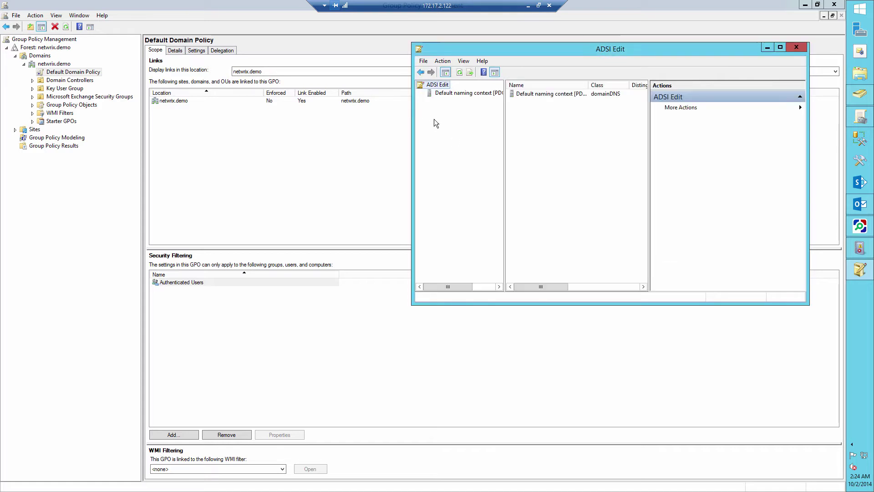
pyautogui.click(449, 94)
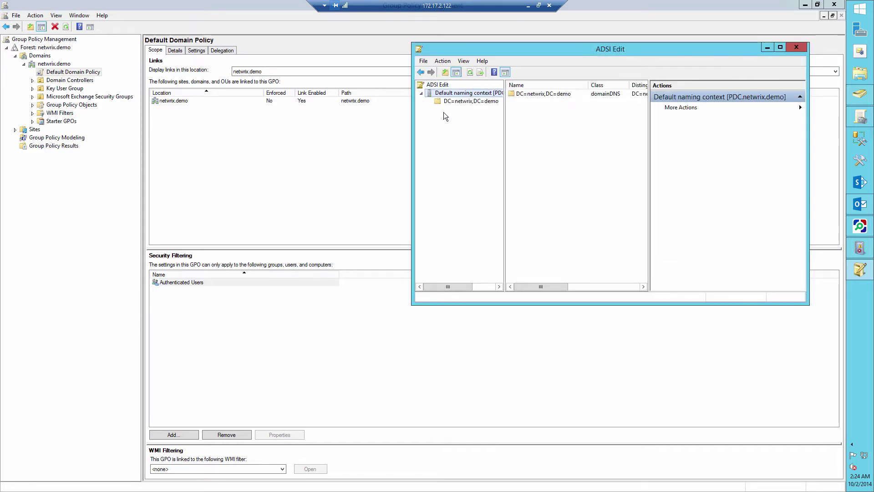
pyautogui.click(454, 101)
pyautogui.rightClick(473, 105)
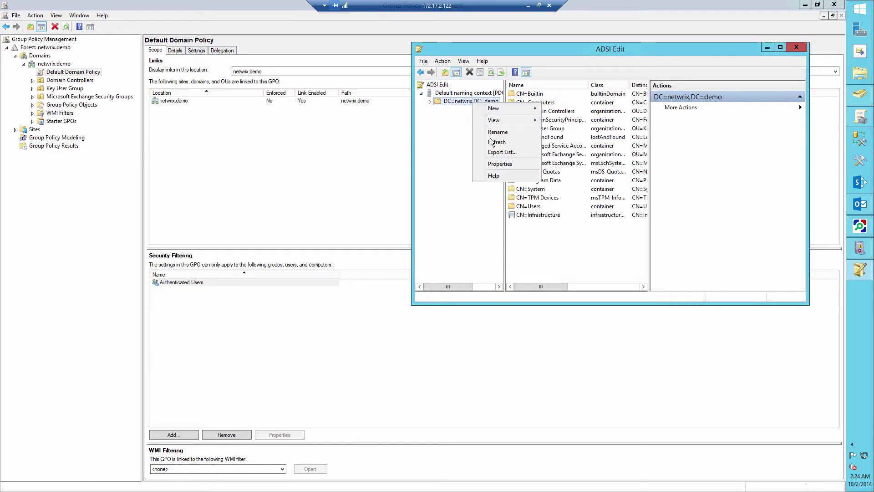
pyautogui.click(499, 165)
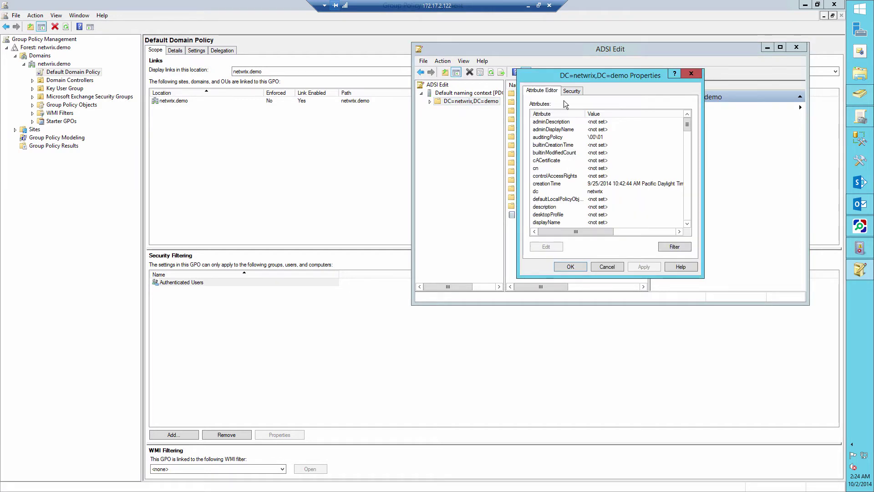
# - Open the domain object's advanced security settings on the Auditing tab
pyautogui.click(573, 91)
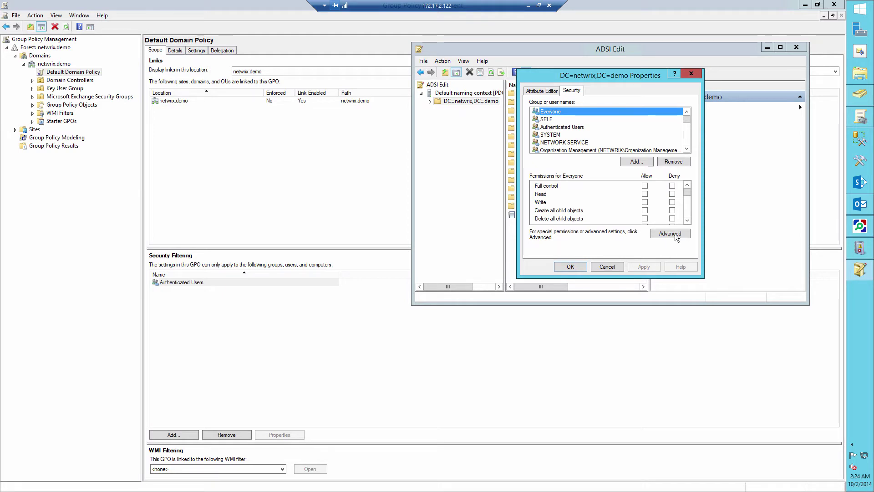
pyautogui.click(673, 234)
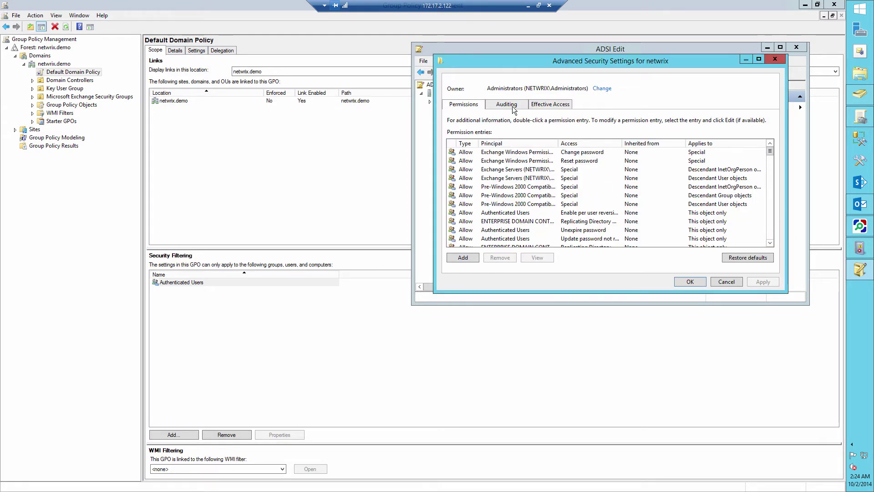
pyautogui.click(506, 104)
# - Add an auditing entry for Everyone covering all permissions except Read
pyautogui.click(471, 257)
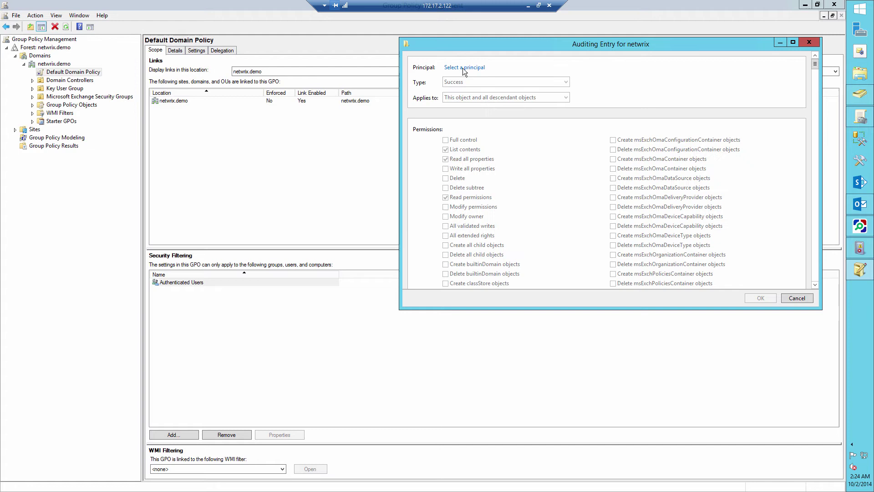
pyautogui.click(462, 67)
pyautogui.write('every')
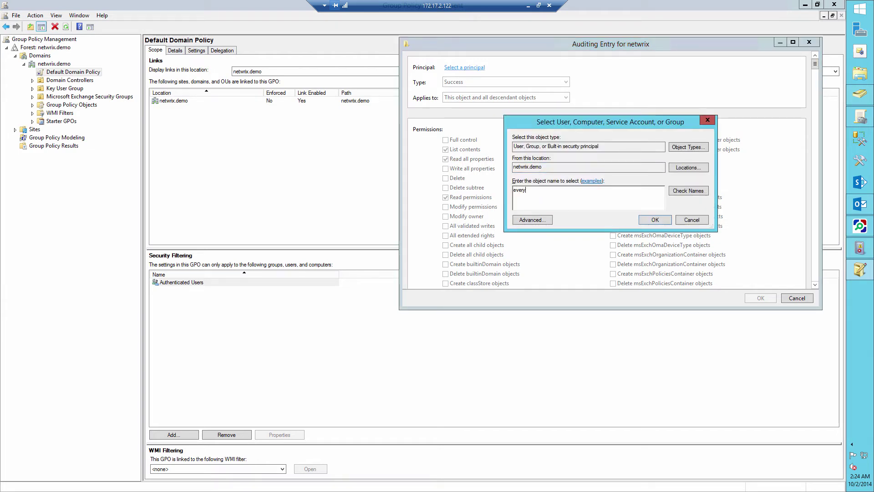
pyautogui.click(677, 190)
pyautogui.click(655, 219)
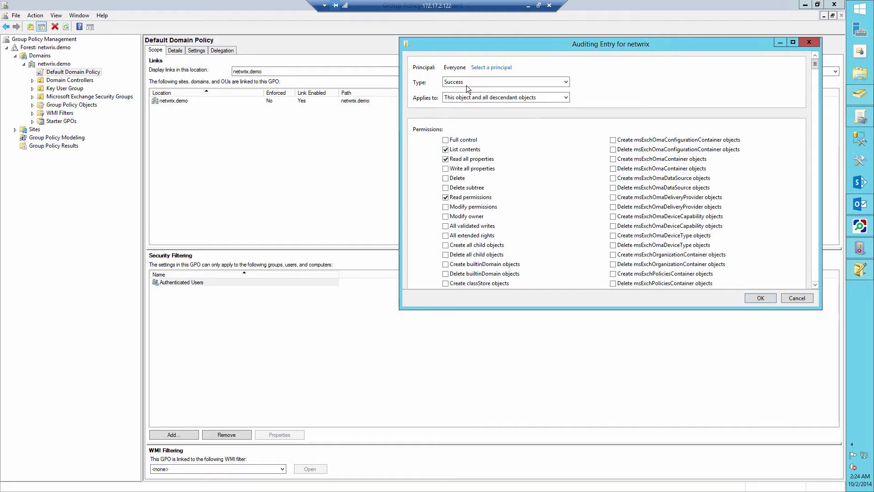
pyautogui.click(445, 141)
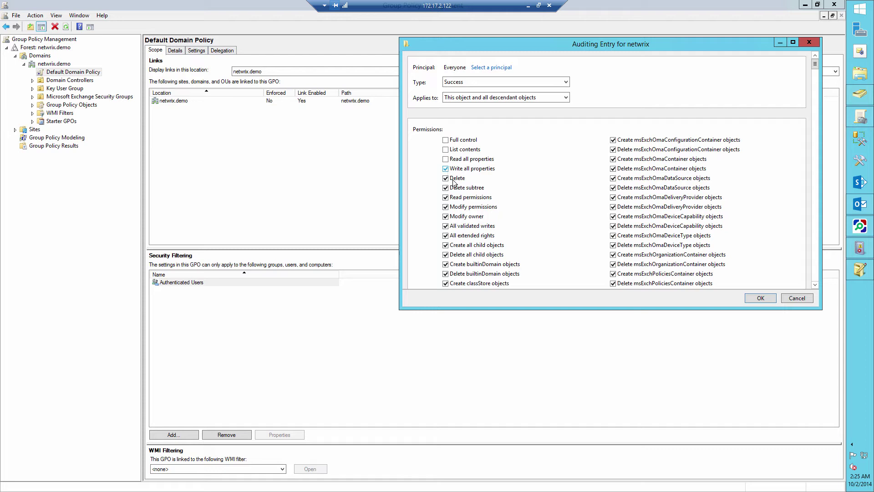
pyautogui.click(450, 198)
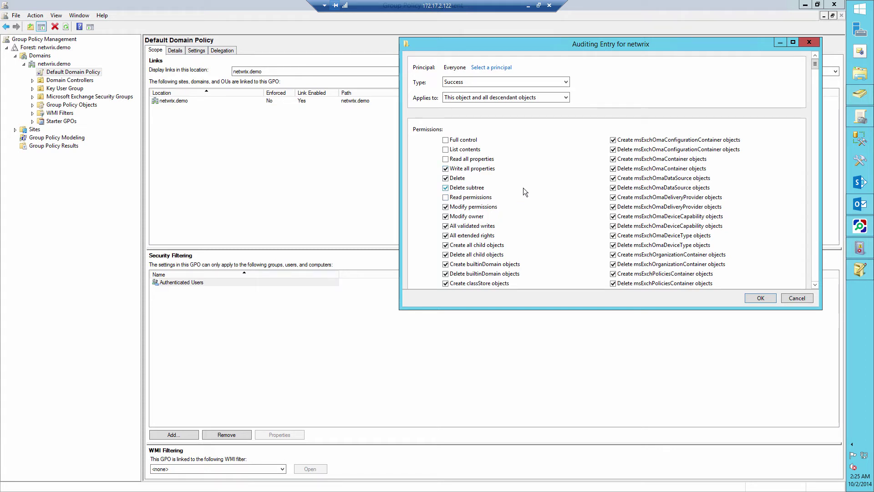
pyautogui.click(761, 298)
# - Confirm the security settings and properties, then close ADSI Edit
pyautogui.click(753, 283)
pyautogui.click(694, 282)
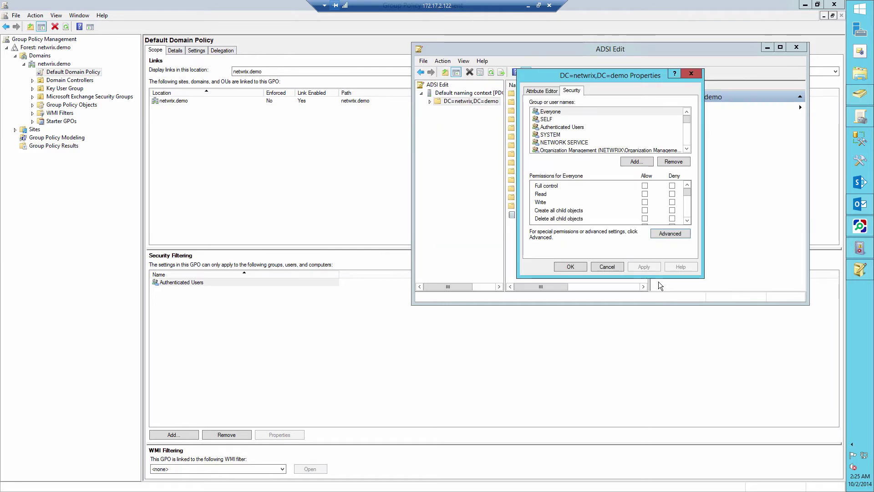
pyautogui.click(571, 267)
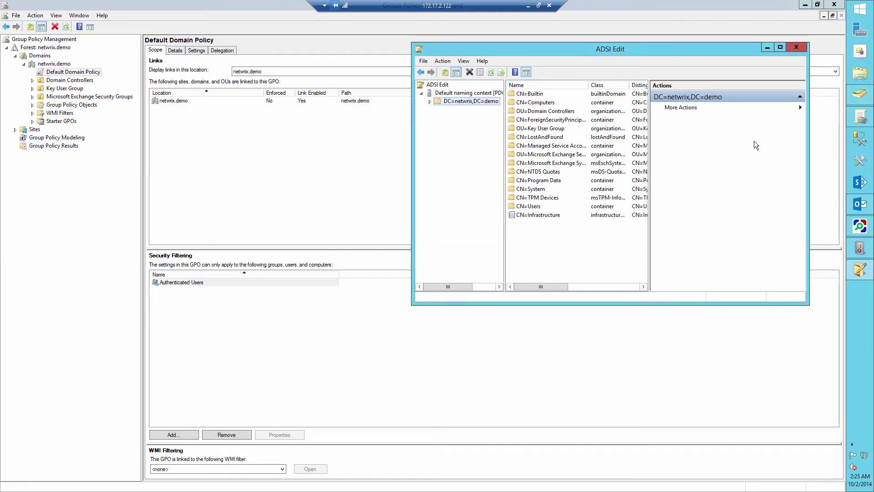
pyautogui.click(798, 48)
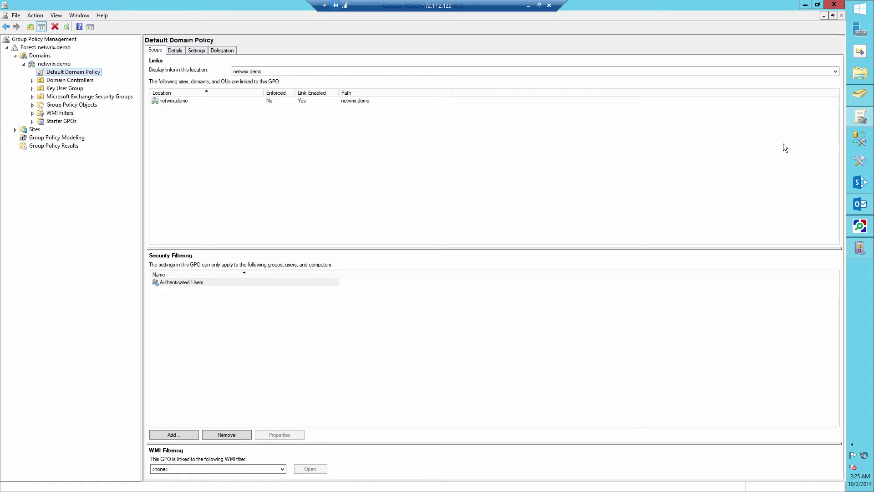
# - Launch Event Viewer by running eventvwr
pyautogui.press('super+r')
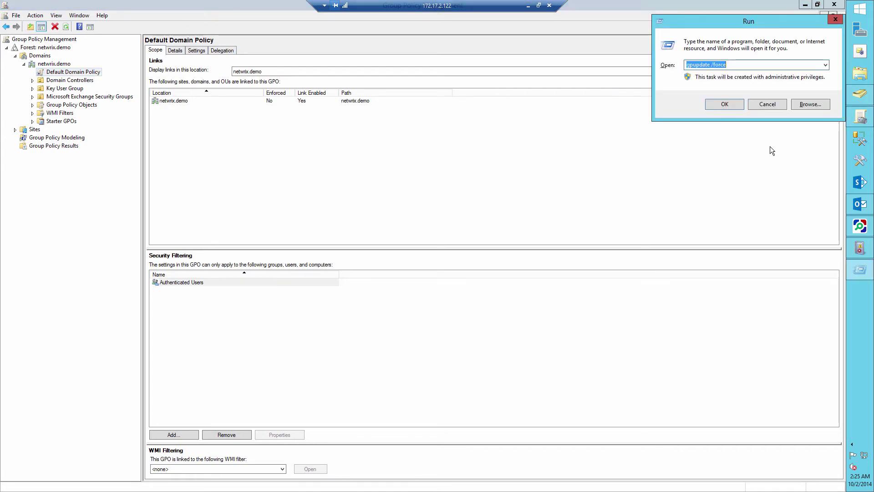
pyautogui.write('even')
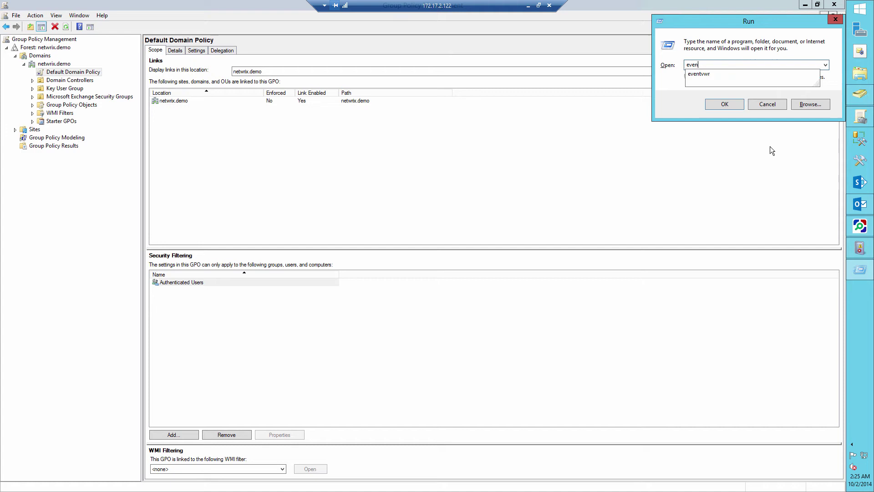
pyautogui.write('tv')
pyautogui.press('Down')
pyautogui.press('Return')
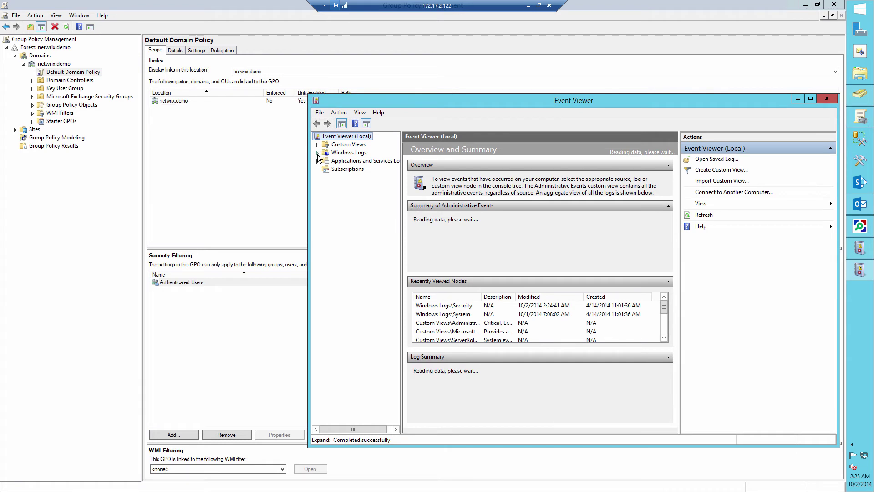
# - Open the Security log and review its properties: 1048576 KB maximum, overwrite as needed
pyautogui.click(317, 153)
pyautogui.click(353, 171)
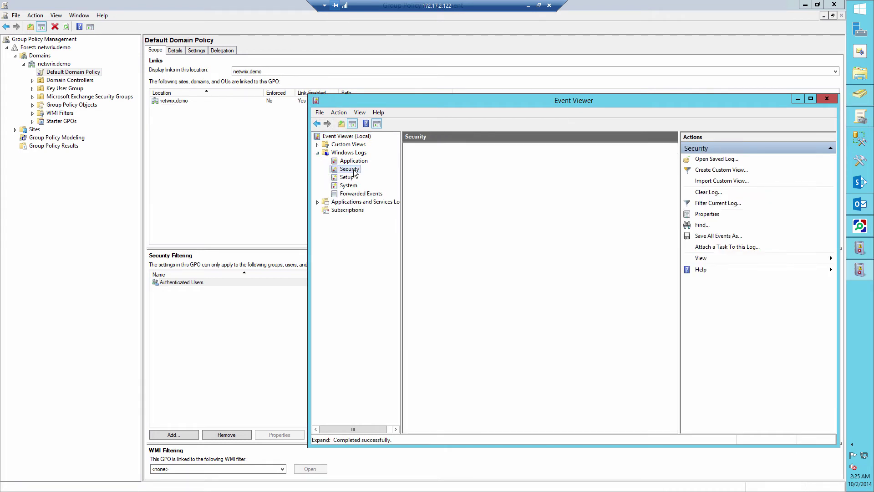
pyautogui.rightClick(354, 172)
pyautogui.moveTo(375, 269)
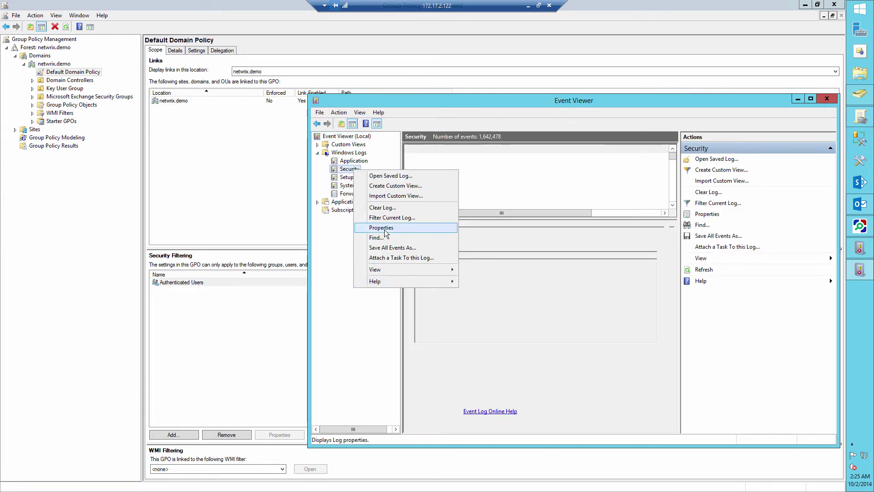
pyautogui.click(385, 229)
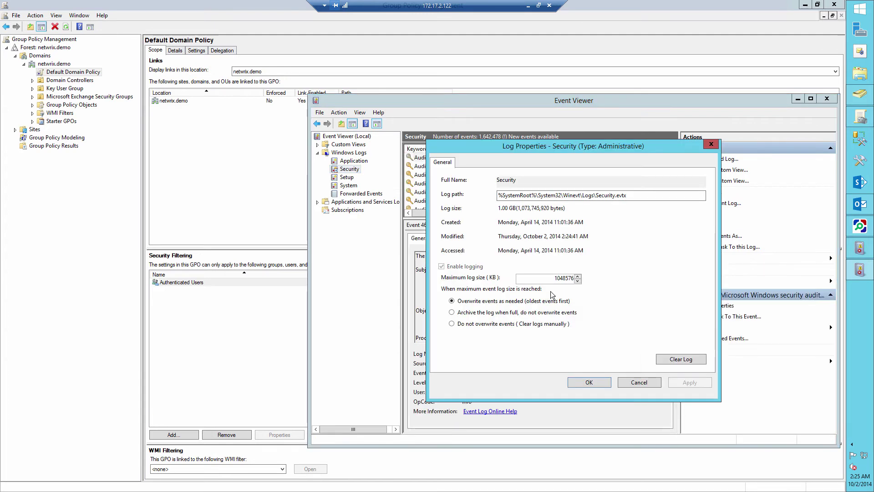
pyautogui.doubleClick(564, 278)
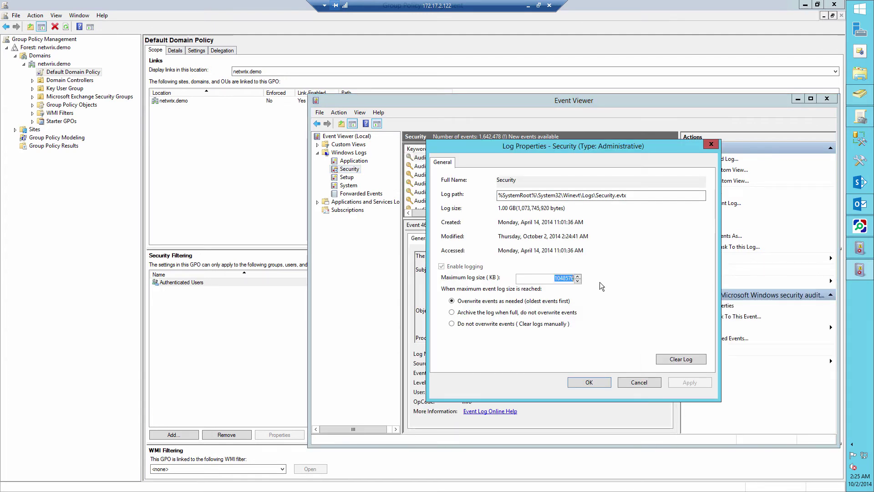
pyautogui.click(451, 302)
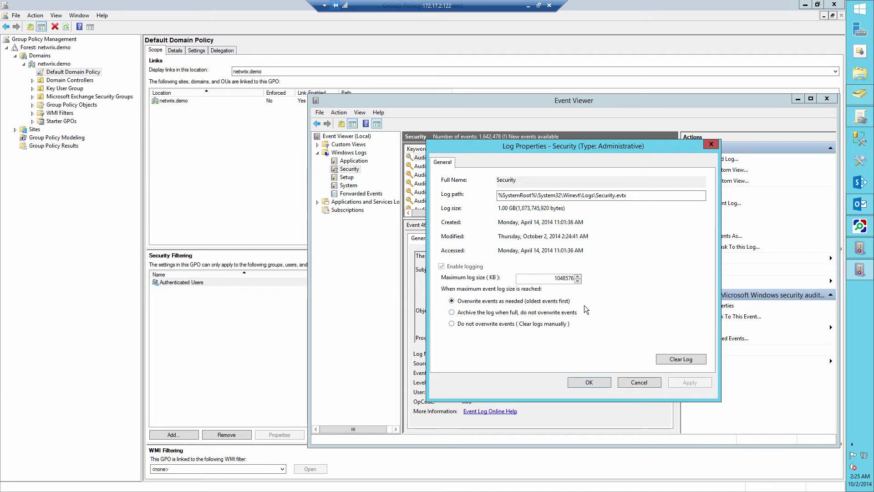
pyautogui.click(588, 383)
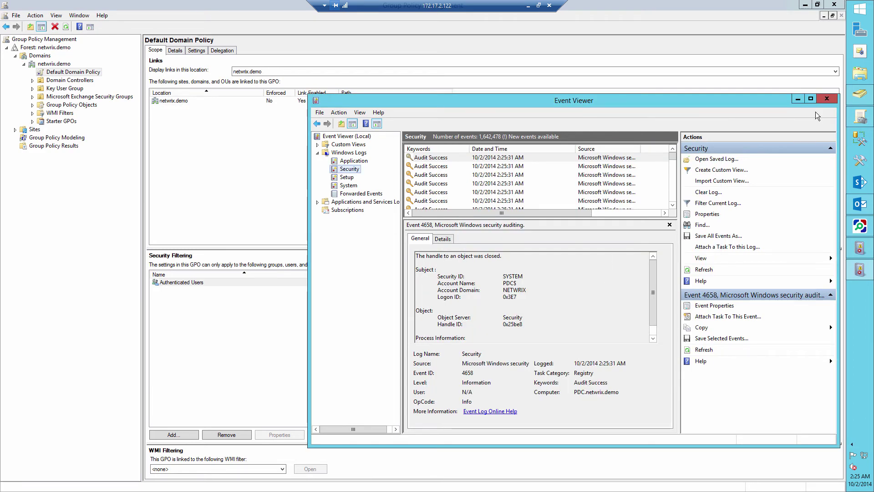
pyautogui.click(861, 96)
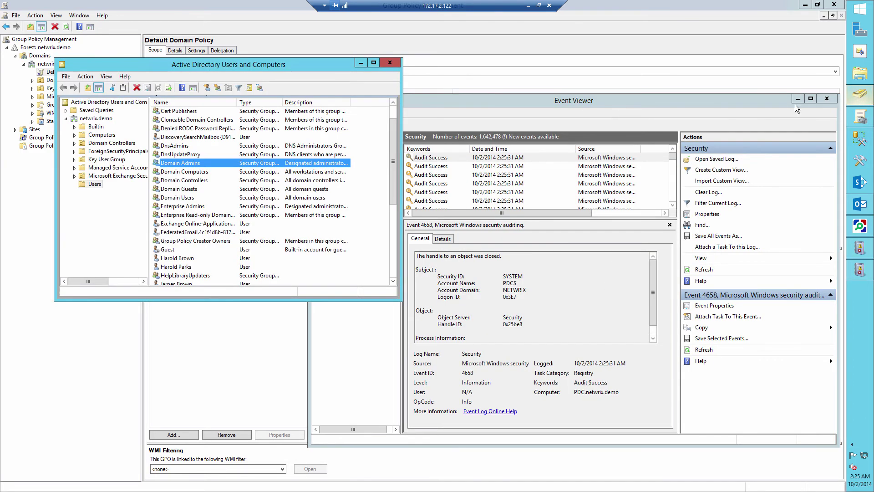
pyautogui.click(190, 266)
pyautogui.scroll(-3, 190, 267)
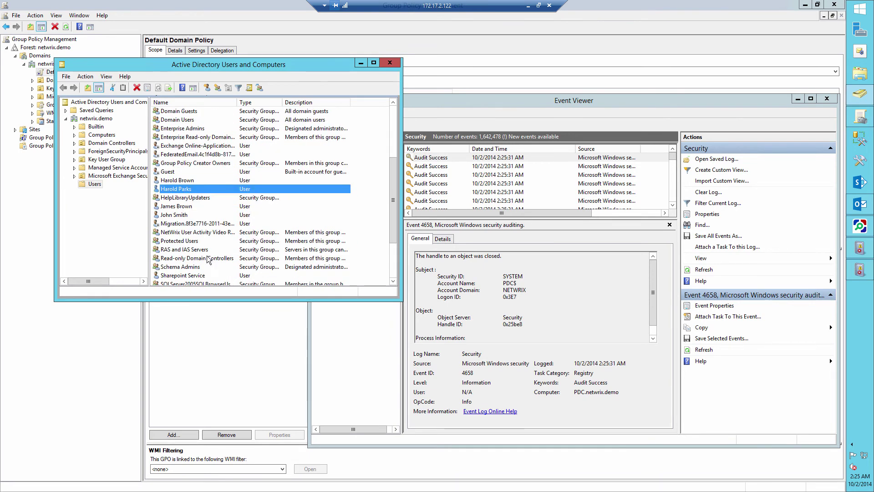
pyautogui.rightClick(186, 208)
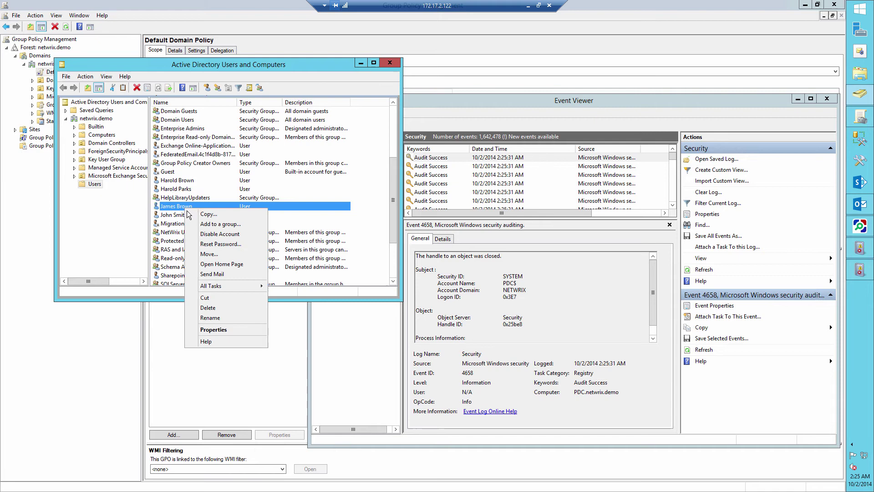
pyautogui.click(210, 334)
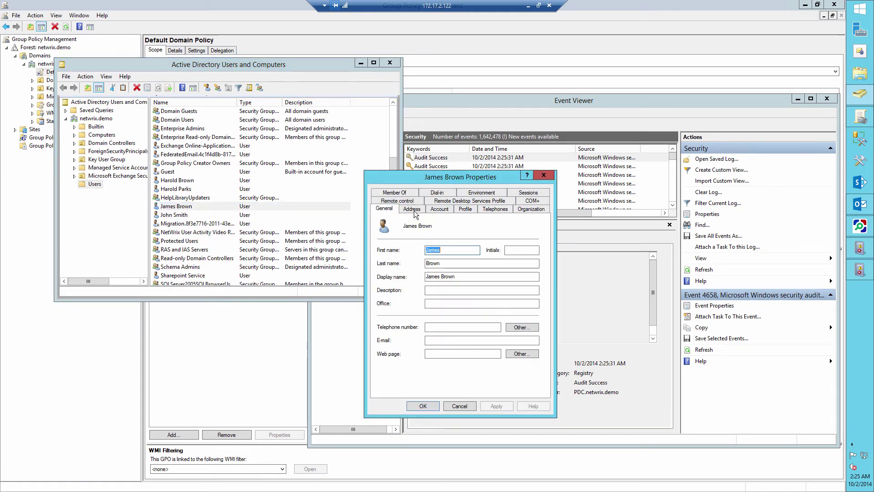
pyautogui.click(401, 196)
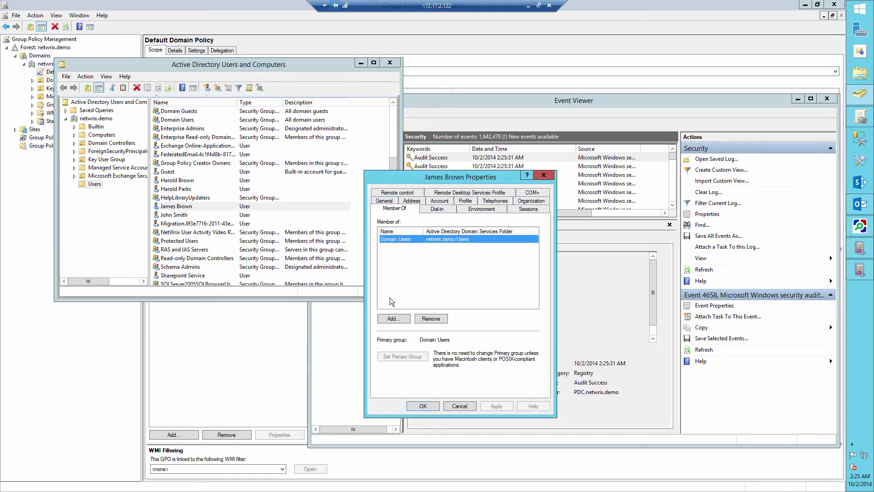
# - Add James Brown to Domain Admins and apply the membership
pyautogui.click(392, 318)
pyautogui.write('domain')
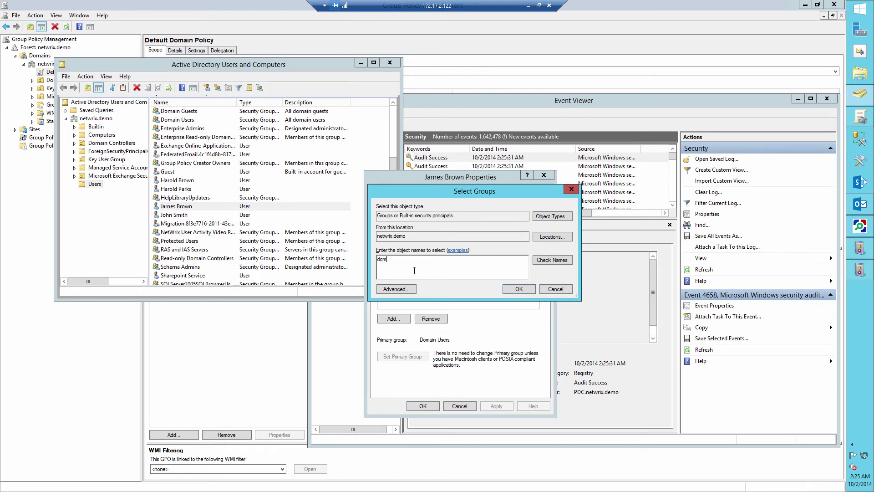
pyautogui.click(559, 266)
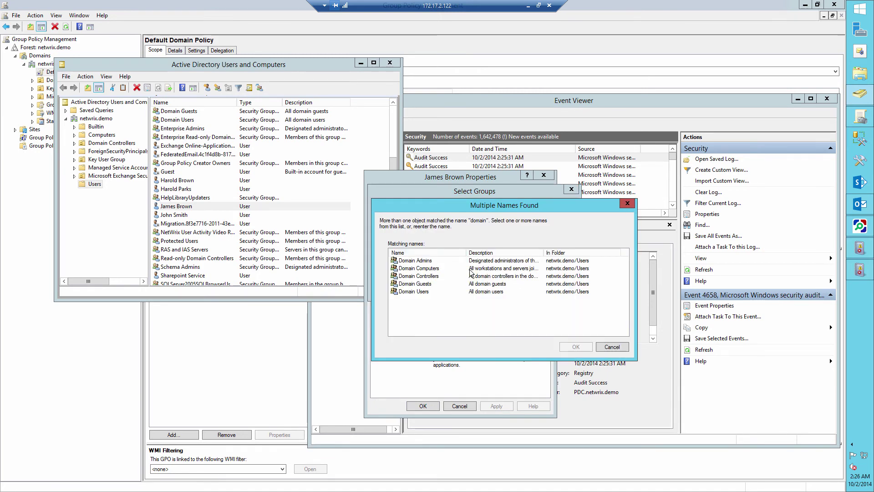
pyautogui.doubleClick(424, 261)
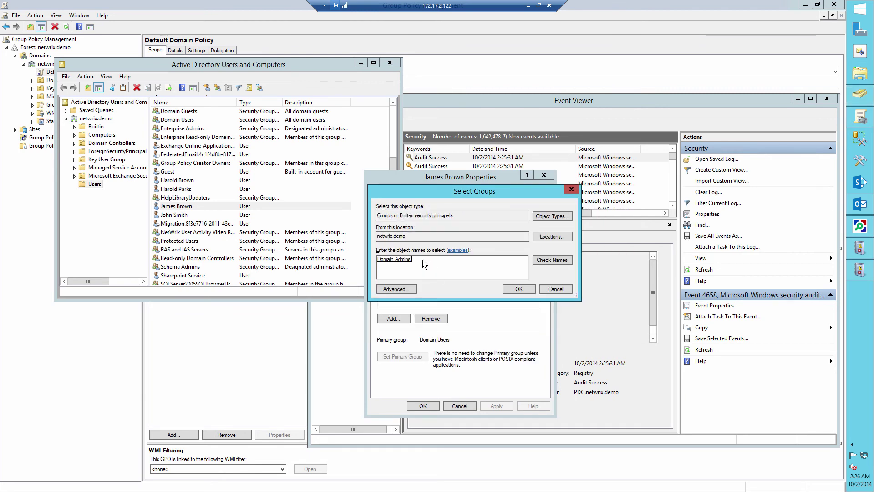
pyautogui.click(519, 289)
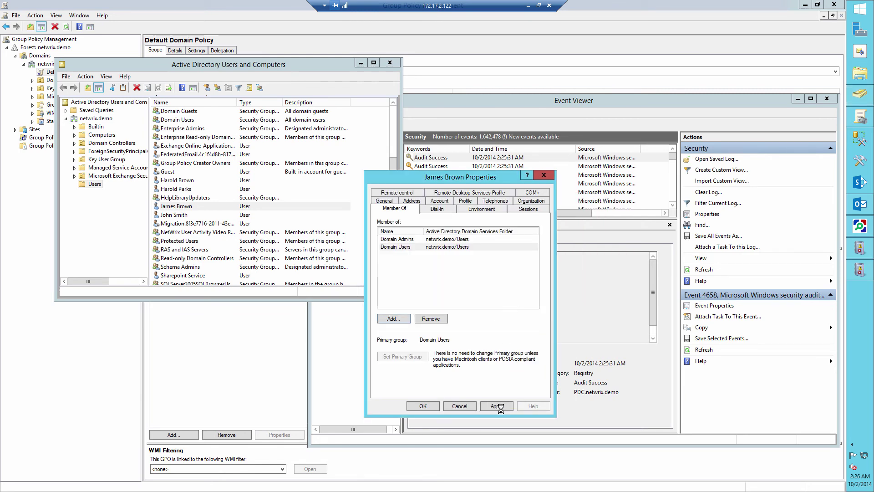
pyautogui.click(499, 408)
pyautogui.click(424, 406)
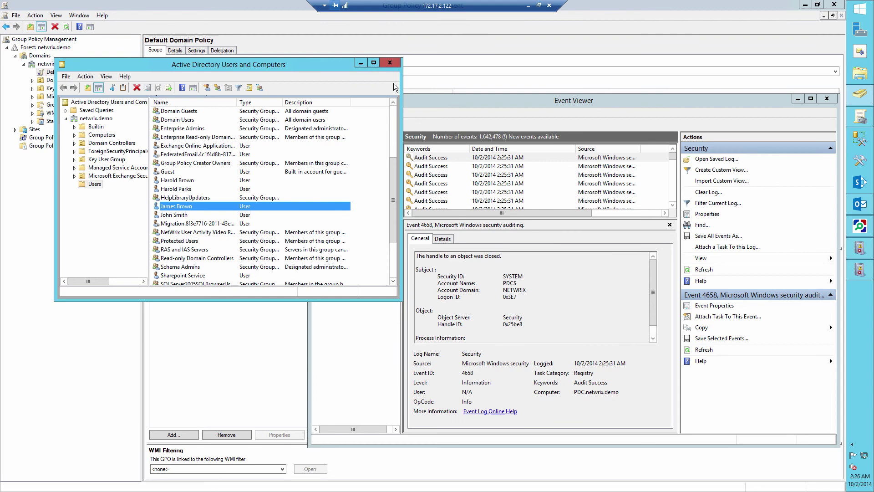
# - Minimize the users console and filter the Security log to Event ID 4728
pyautogui.click(360, 63)
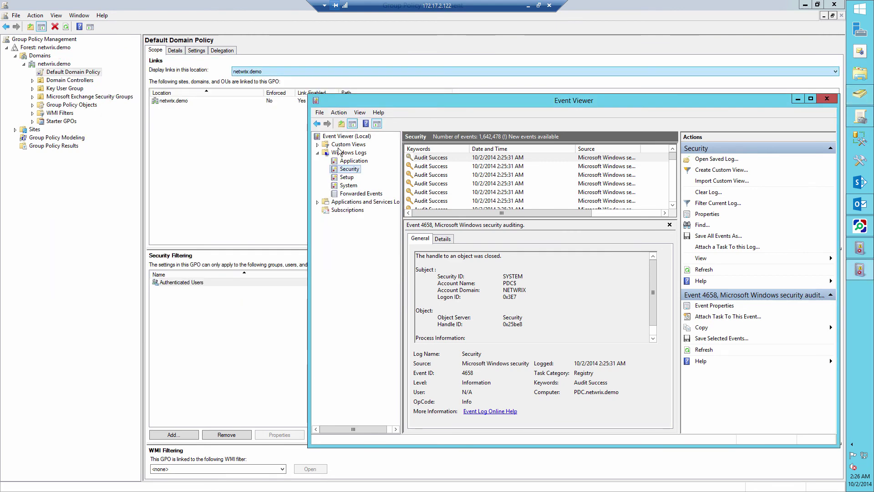
pyautogui.rightClick(348, 168)
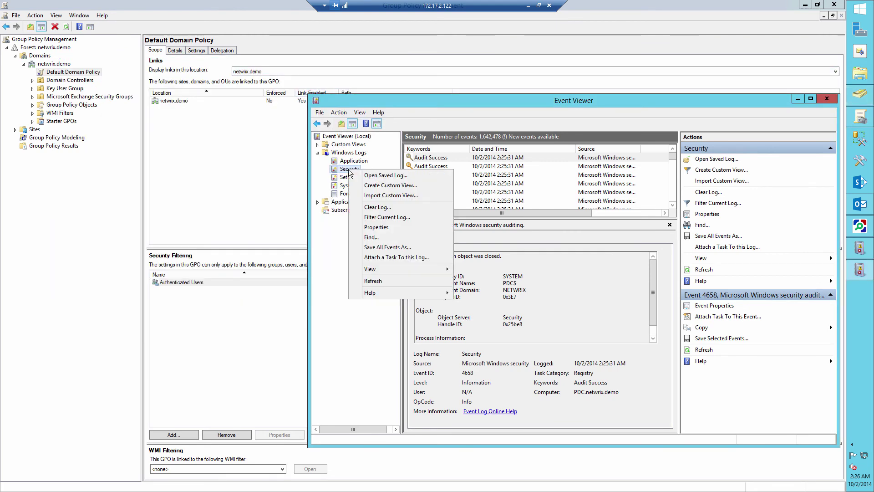
pyautogui.click(385, 217)
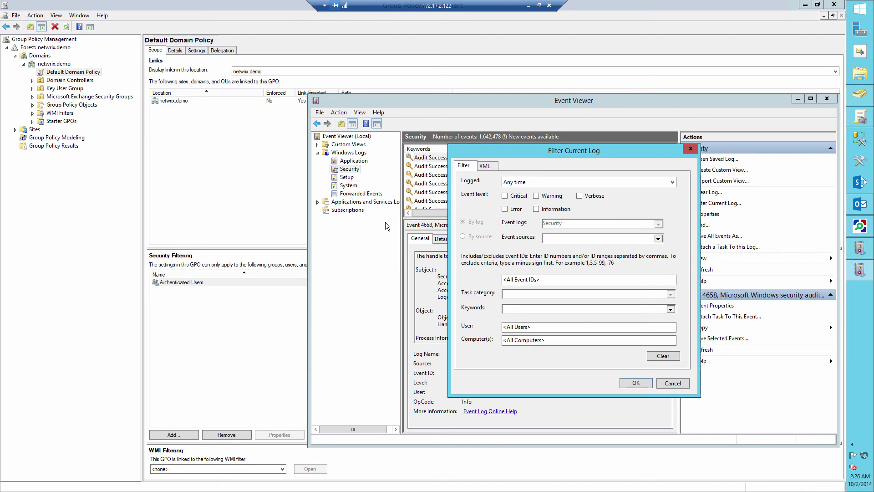
pyautogui.click(551, 279)
pyautogui.write('4728')
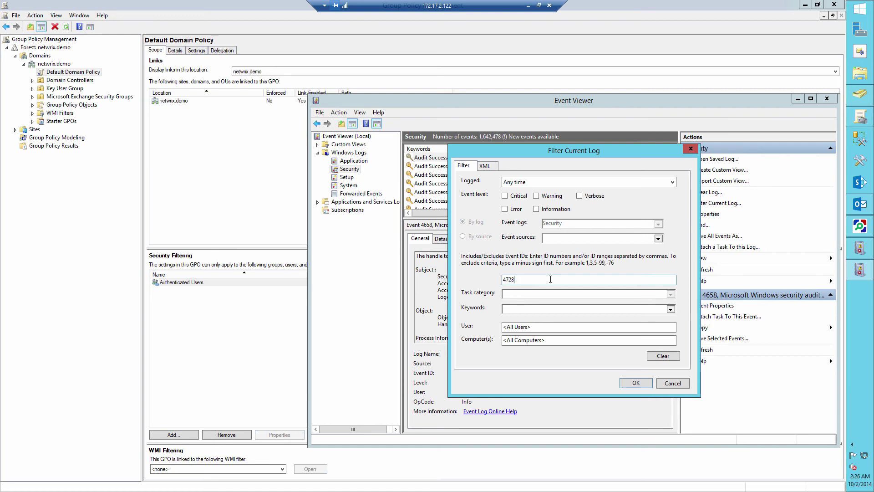
pyautogui.press('Return')
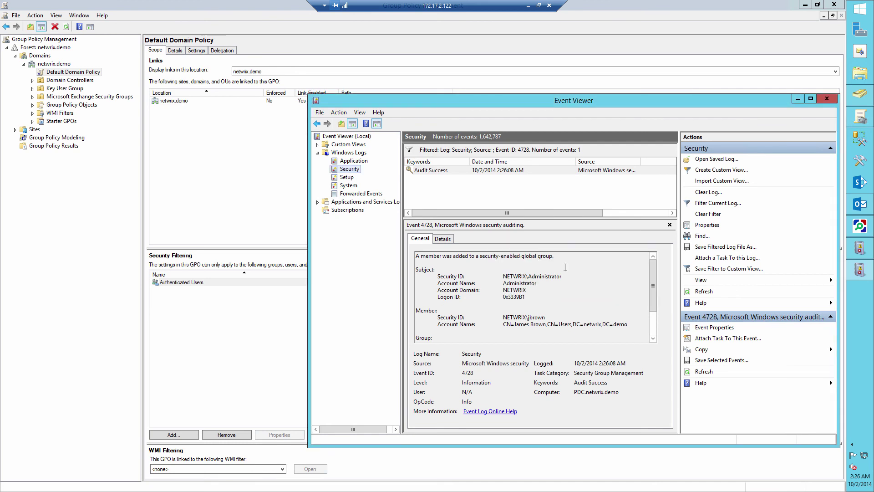
pyautogui.click(507, 172)
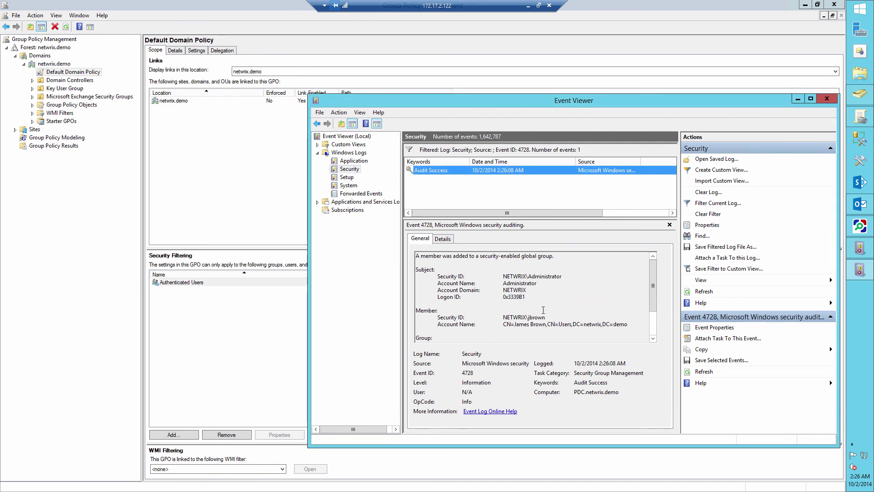
pyautogui.moveTo(562, 276); pyautogui.dragTo(509, 281)
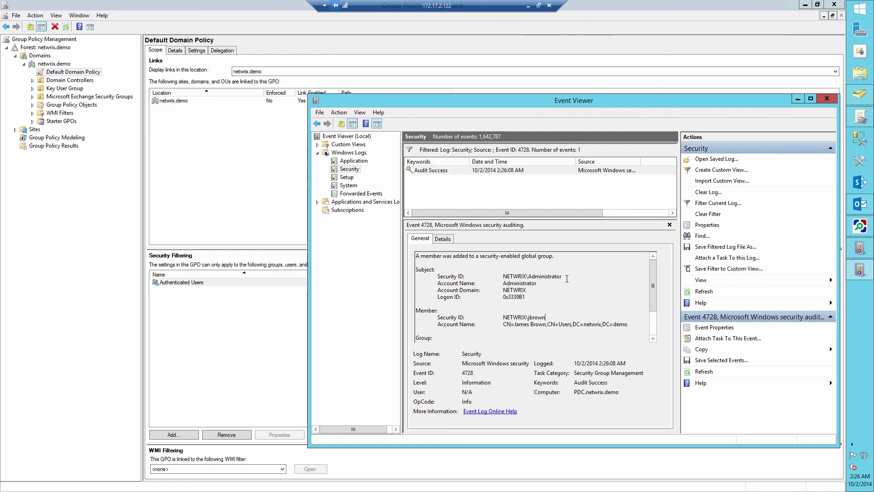
pyautogui.moveTo(549, 317); pyautogui.dragTo(504, 318)
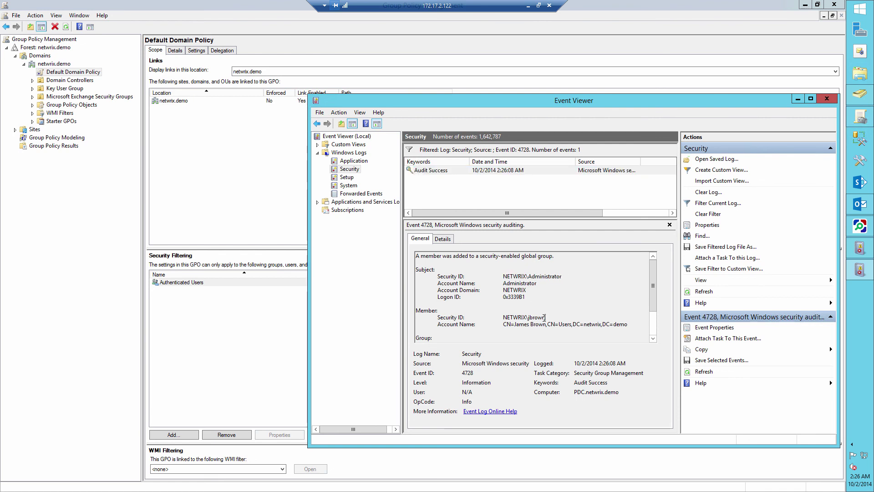